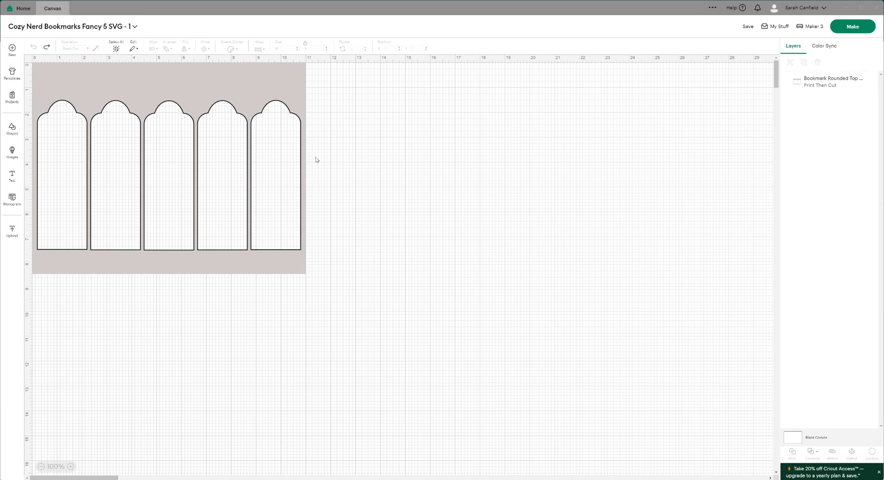
# Load the image file Bookmark Rounded Top No title Bold Butterflies 12 from the Bold Butterflies and Books folder for upload
pyautogui.click(10, 229)
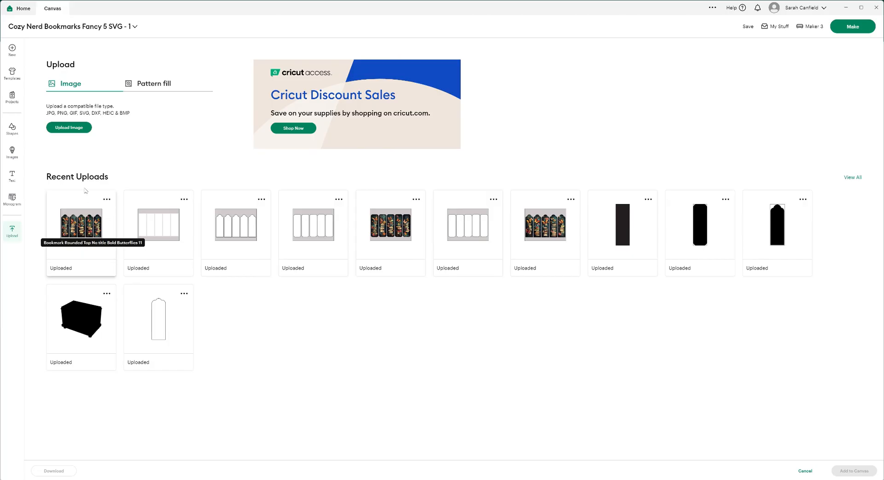
pyautogui.click(80, 130)
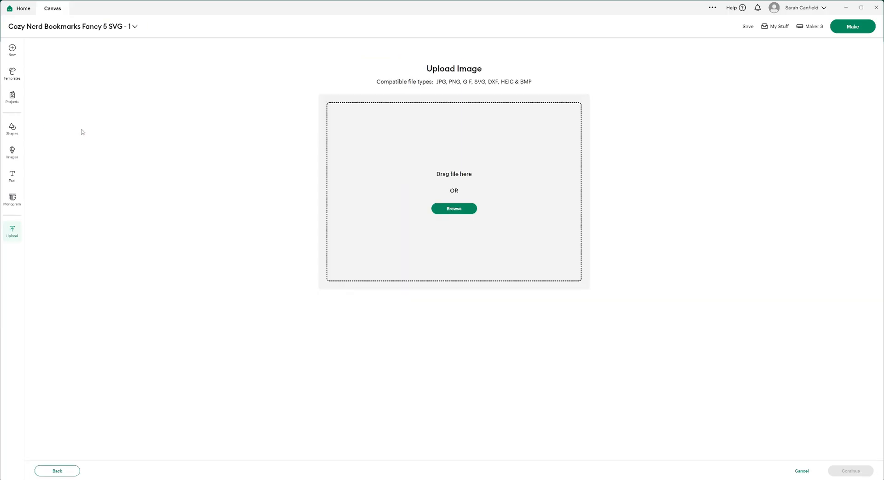
pyautogui.click(449, 212)
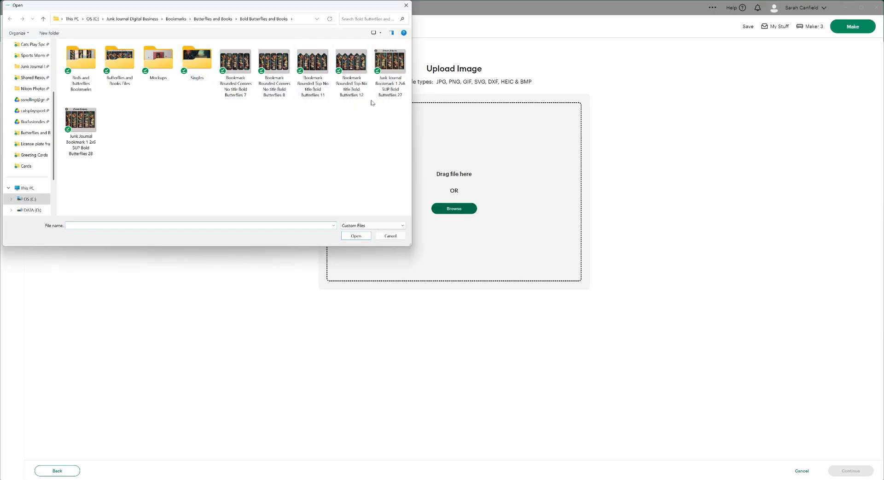
pyautogui.click(349, 74)
pyautogui.click(357, 236)
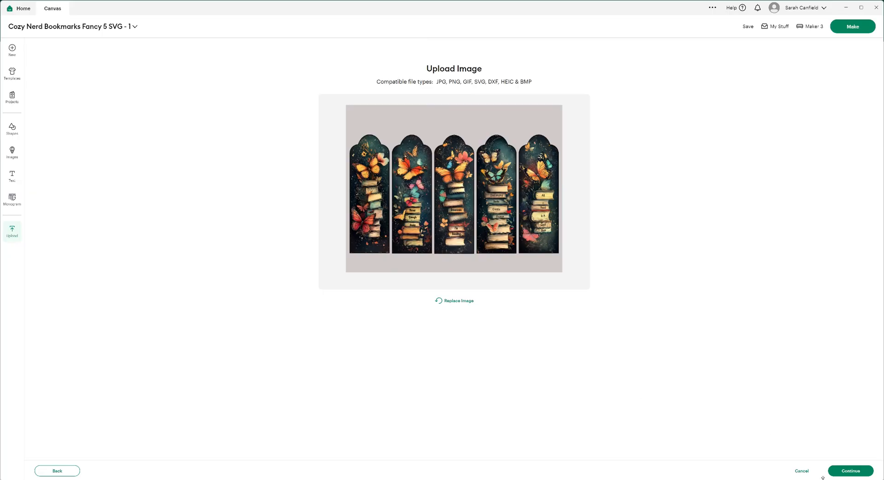
# Keep the image's background, convert it to a Flat Graphic and upload it under its existing name
pyautogui.click(849, 471)
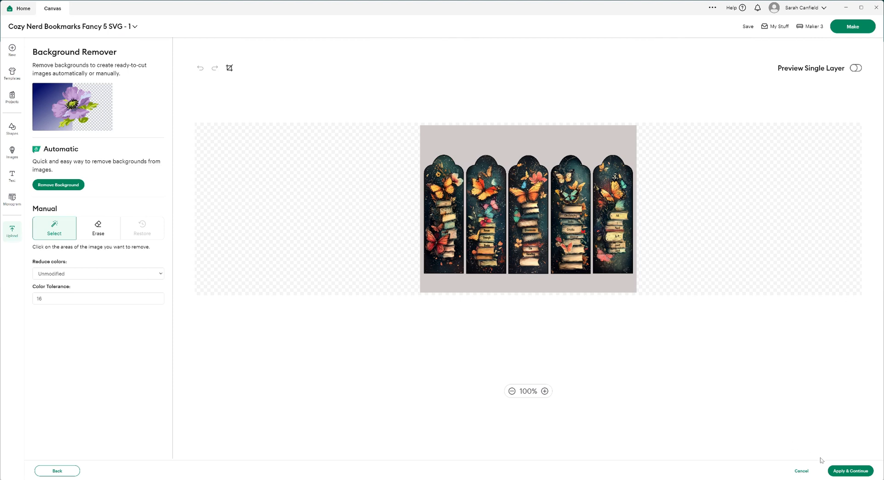
pyautogui.click(841, 470)
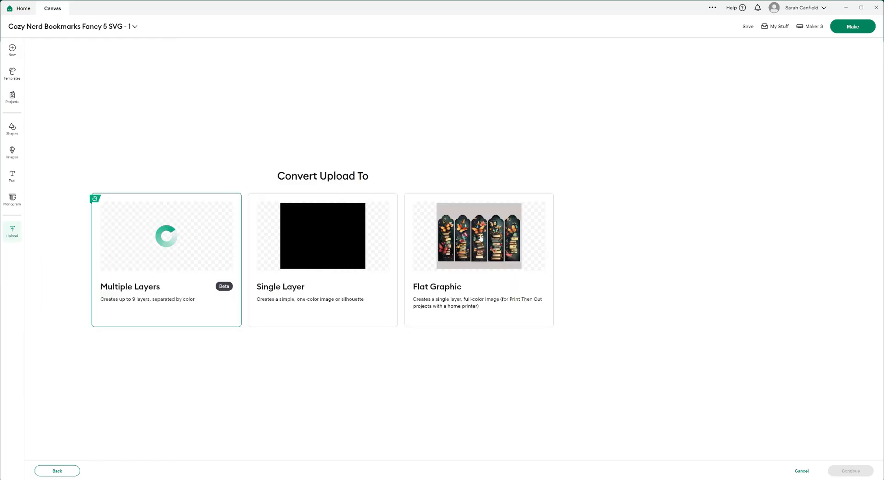
pyautogui.click(470, 226)
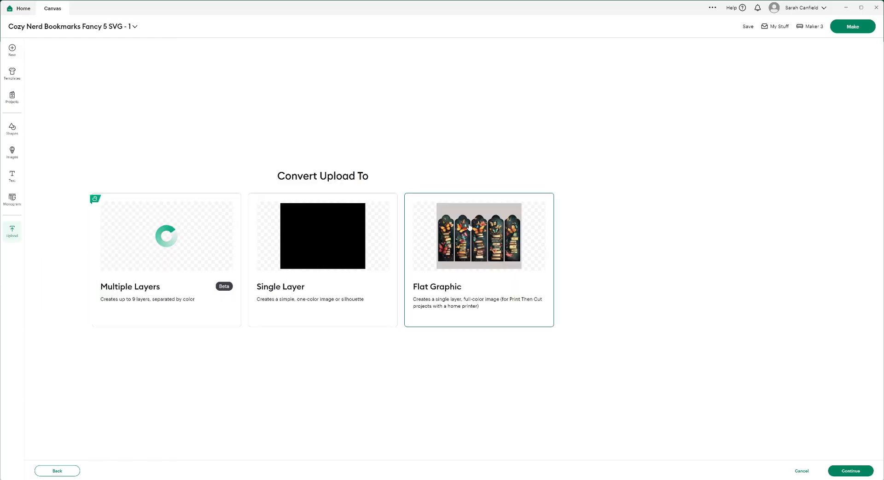
pyautogui.click(836, 470)
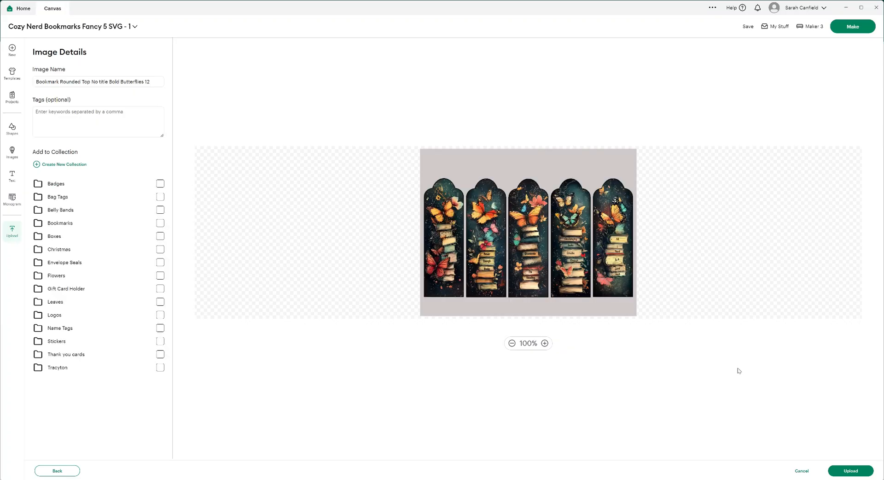
pyautogui.click(850, 470)
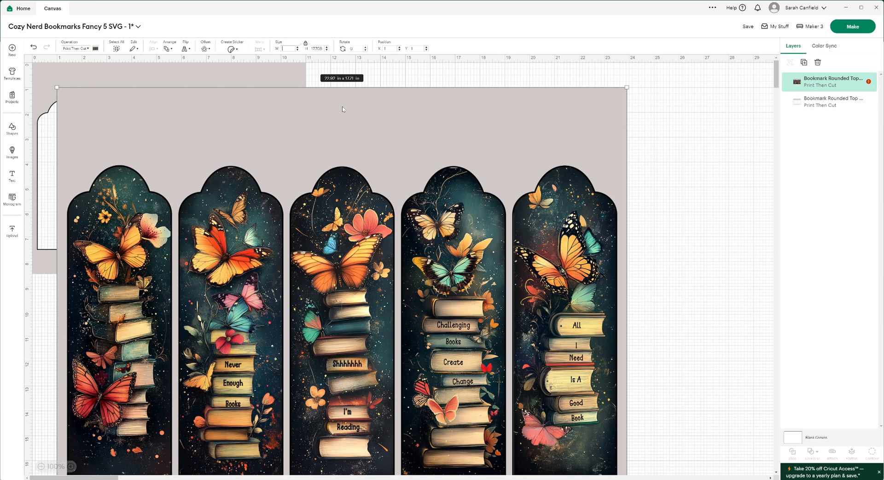
# Set the butterfly image's width to 11 in and align it exactly over the bookmark template at the canvas origin
pyautogui.write('11')
pyautogui.press('Return')
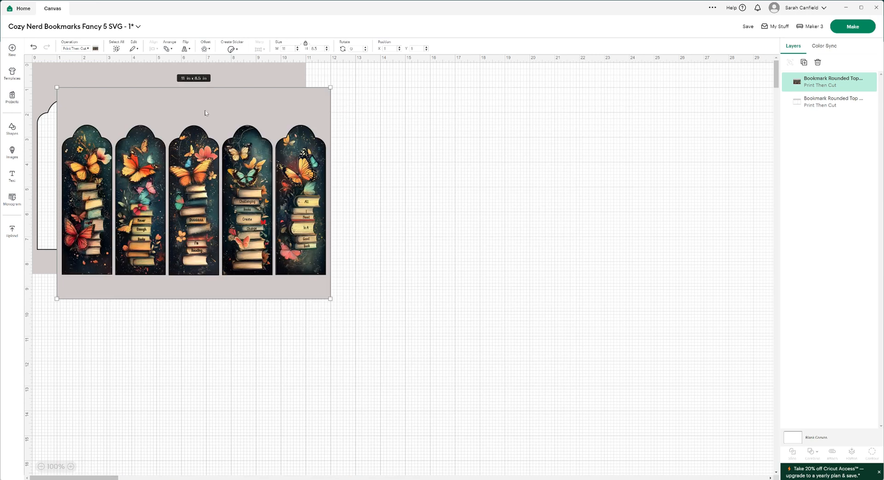
pyautogui.moveTo(203, 109); pyautogui.dragTo(173, 82)
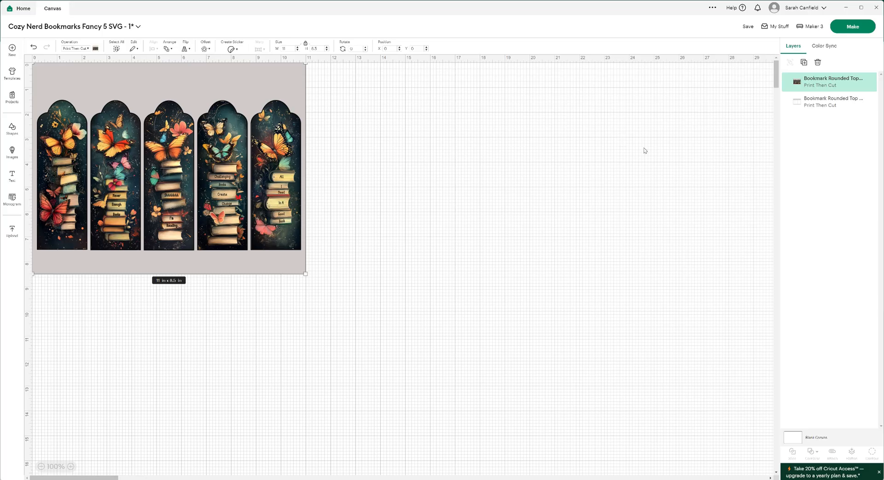
# Slice the butterfly image with the bookmark template and delete the leftover slice results, keeping only the five printed bookmarks
pyautogui.keyDown('shift'); pyautogui.click(834, 103); pyautogui.keyUp('shift')
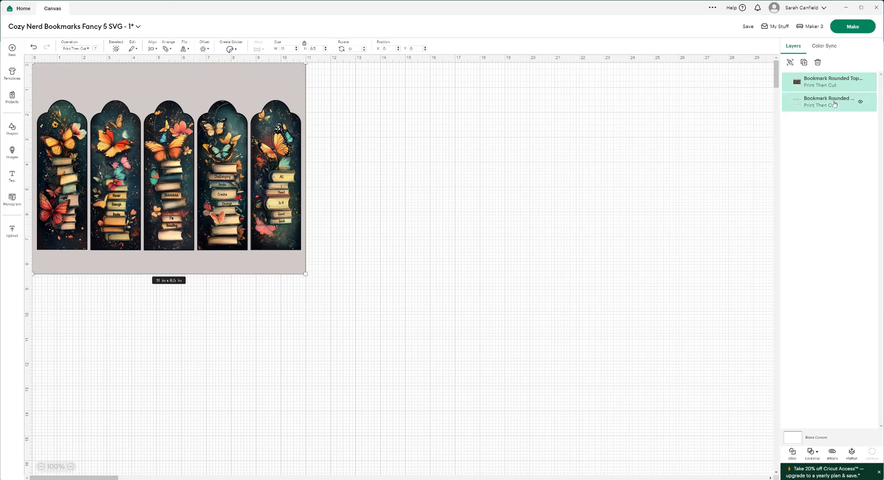
pyautogui.click(747, 147)
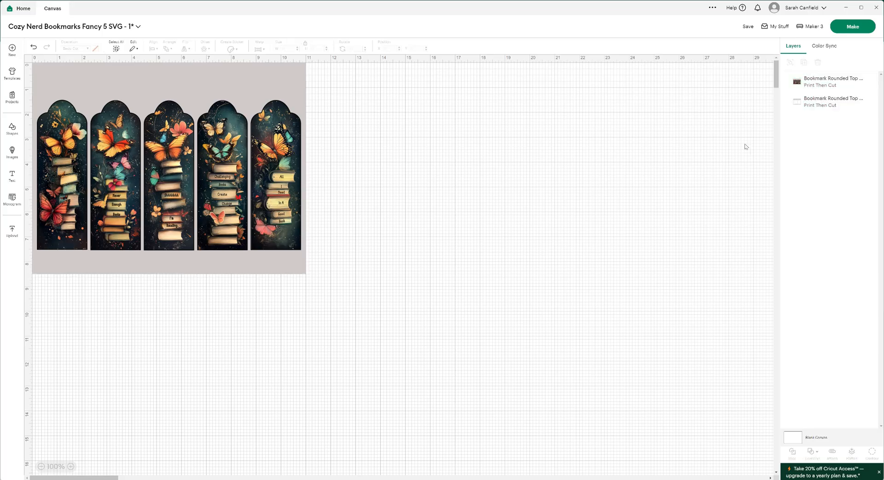
pyautogui.click(116, 50)
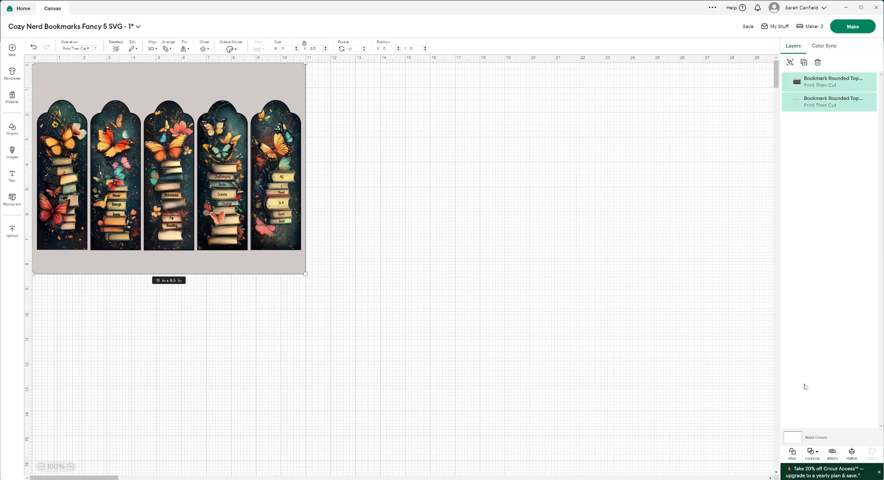
pyautogui.click(792, 453)
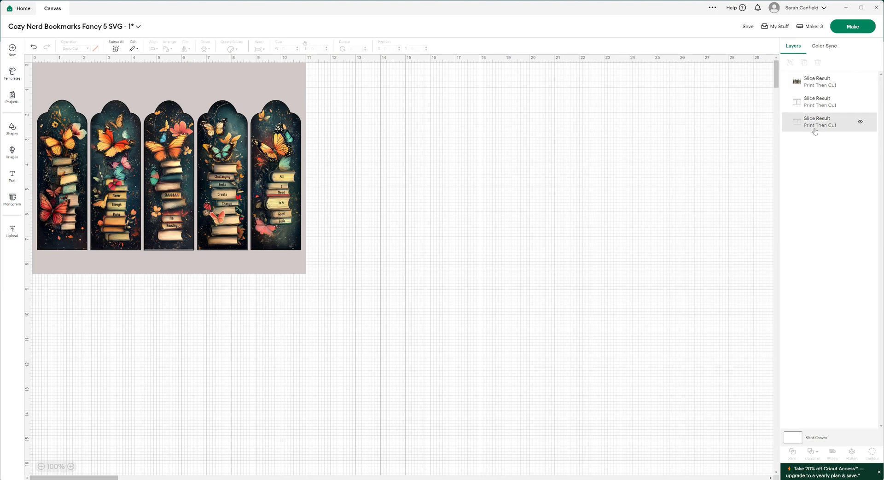
pyautogui.click(820, 106)
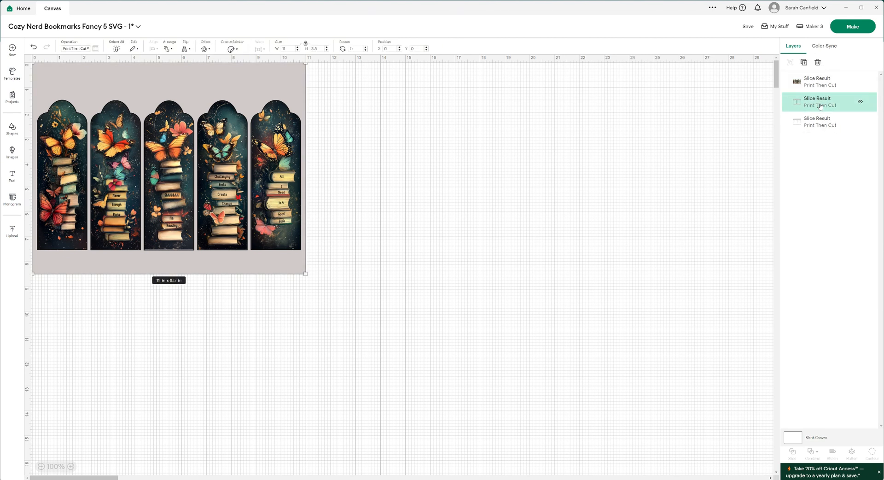
pyautogui.press('Delete')
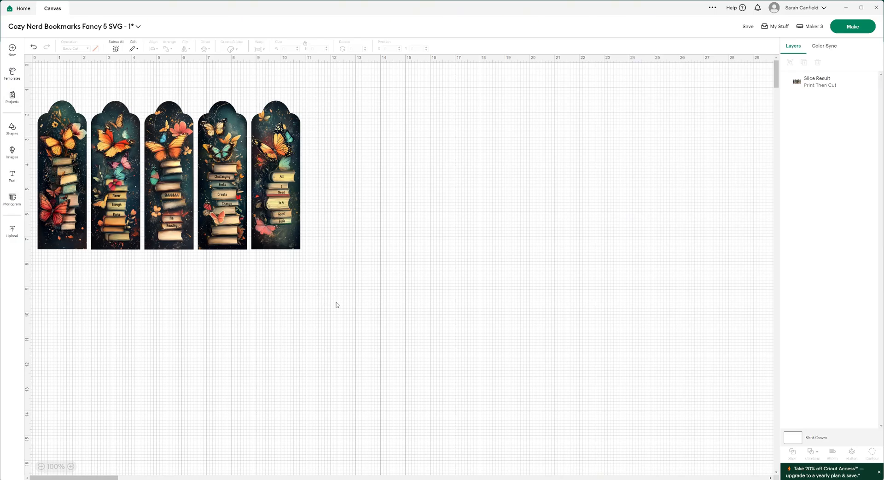
# Check which material sizes the mat preview offers for the bookmarks, and return to the canvas
pyautogui.click(857, 27)
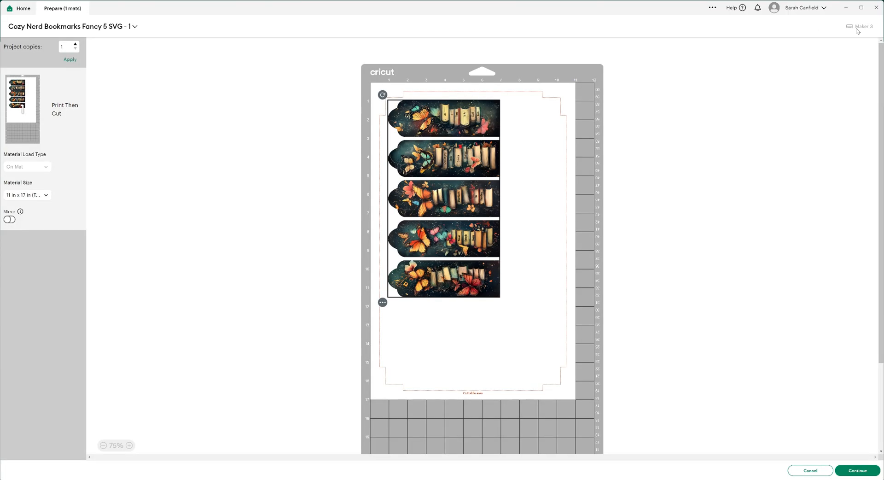
pyautogui.click(33, 195)
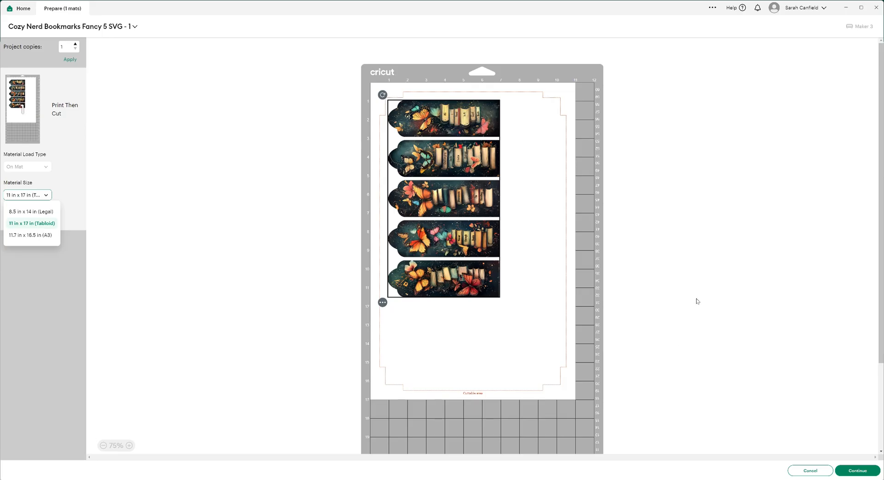
pyautogui.click(812, 473)
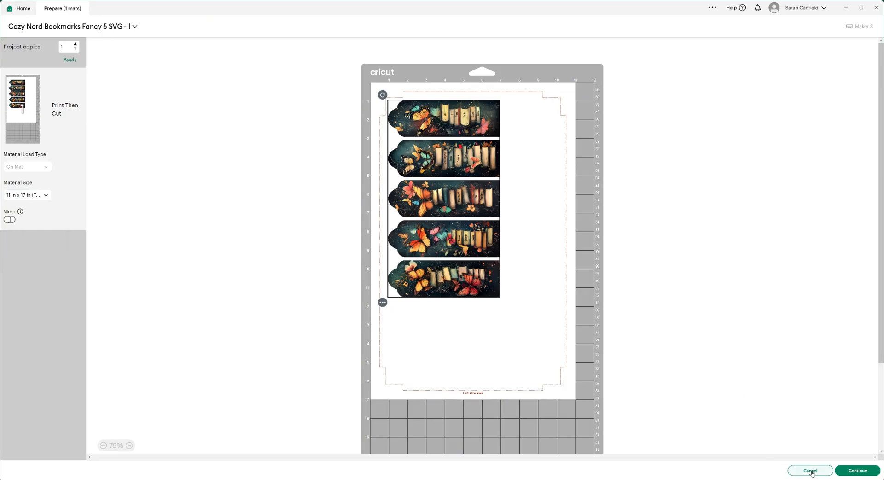
pyautogui.click(812, 473)
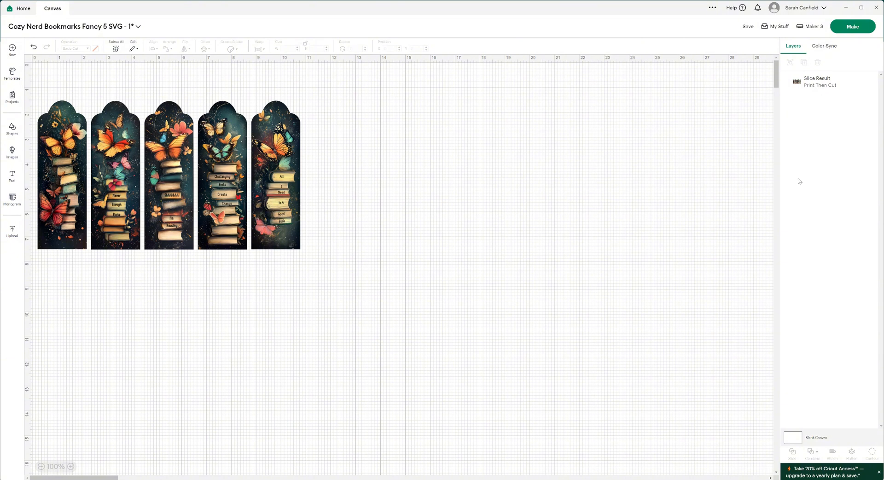
# Scale the sliced bookmark set down proportionally to about 8.8 in x 5 in
pyautogui.click(813, 86)
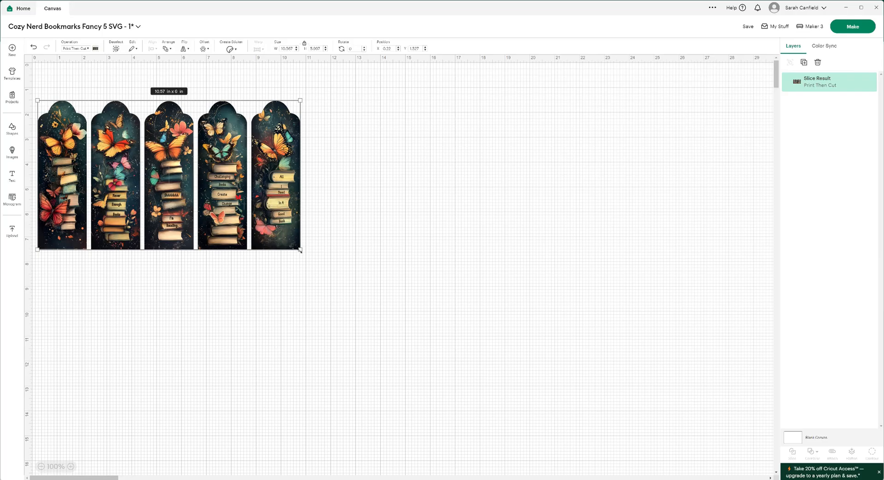
pyautogui.moveTo(300, 250); pyautogui.dragTo(292, 244)
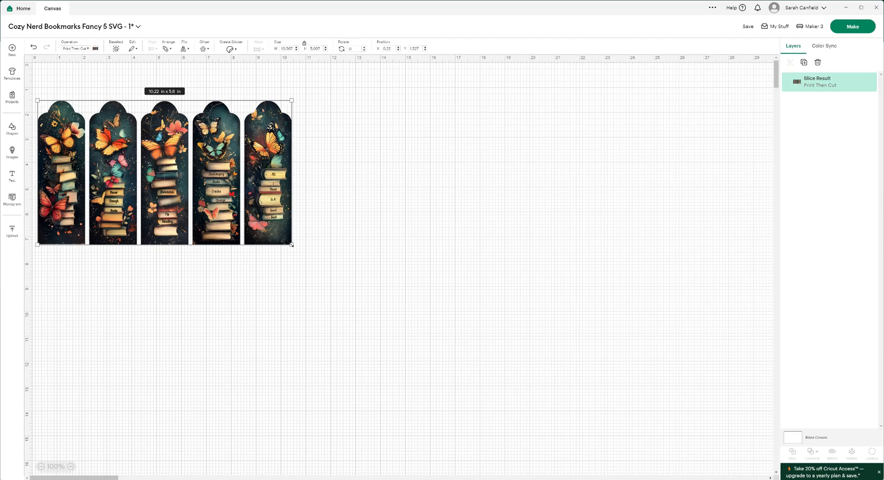
pyautogui.moveTo(291, 245); pyautogui.dragTo(286, 242)
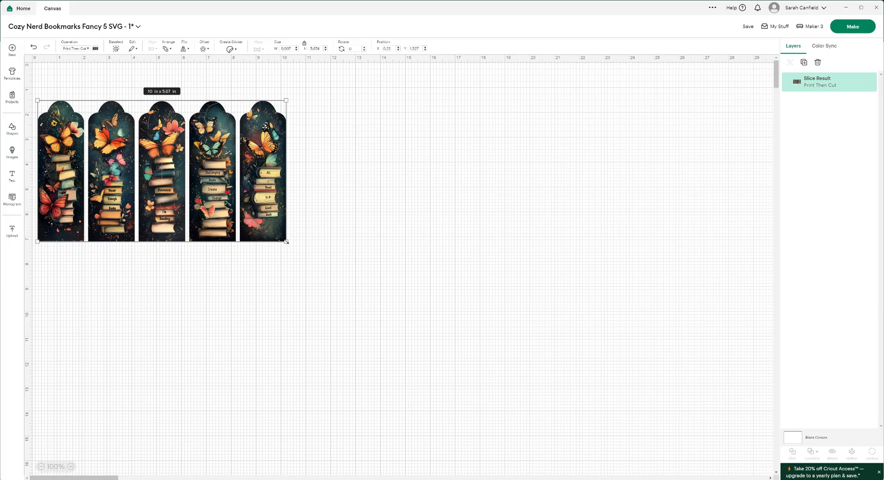
pyautogui.moveTo(287, 241); pyautogui.dragTo(278, 235)
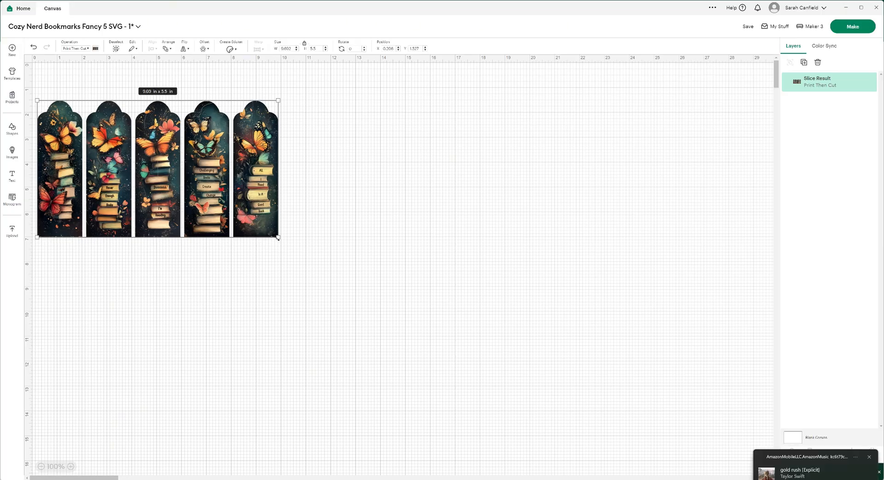
pyautogui.moveTo(278, 238); pyautogui.dragTo(255, 223)
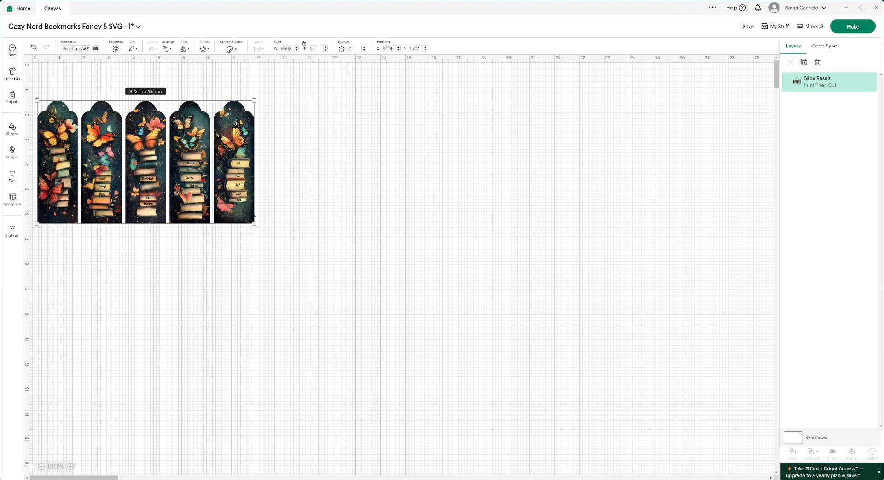
pyautogui.moveTo(253, 217); pyautogui.dragTo(257, 215)
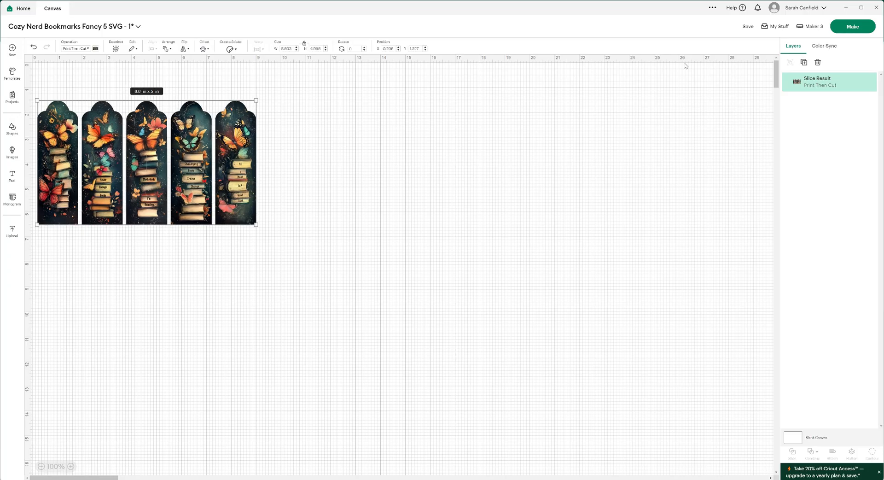
# Prepare the resized bookmarks for making with the material size 8.5 in x 11 in (Letter), and proceed to the print stage
pyautogui.click(846, 28)
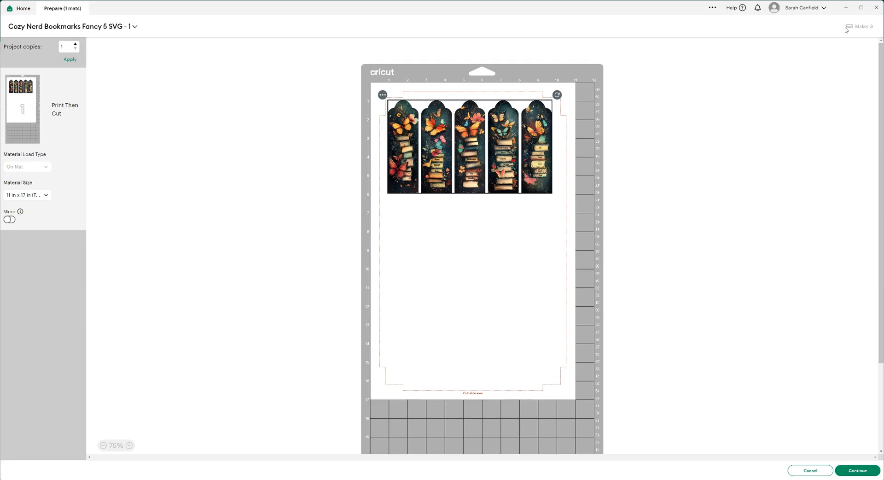
pyautogui.click(33, 195)
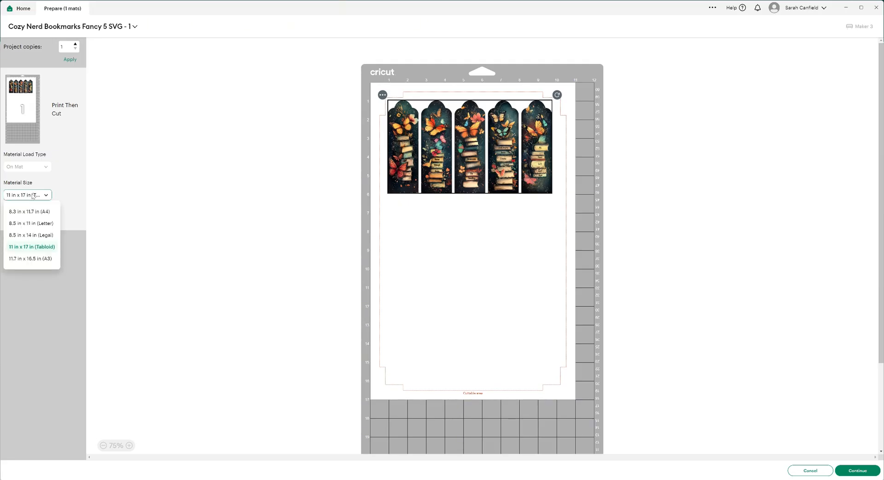
pyautogui.click(22, 223)
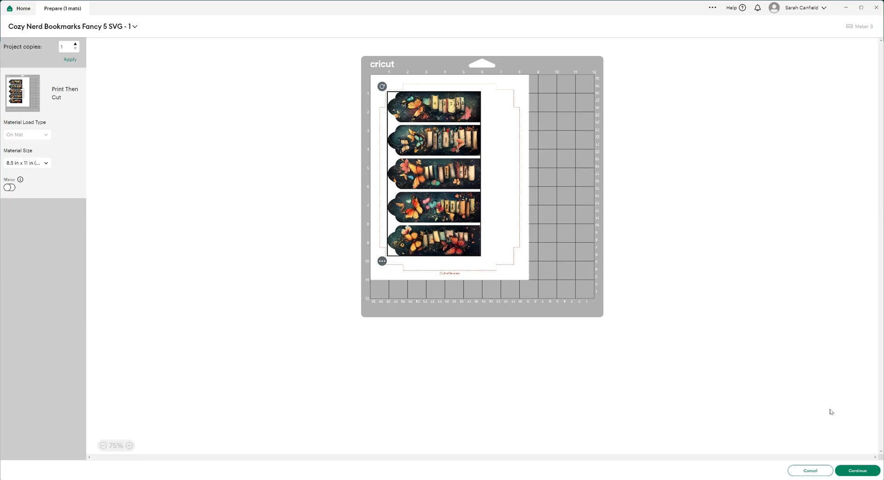
pyautogui.click(855, 471)
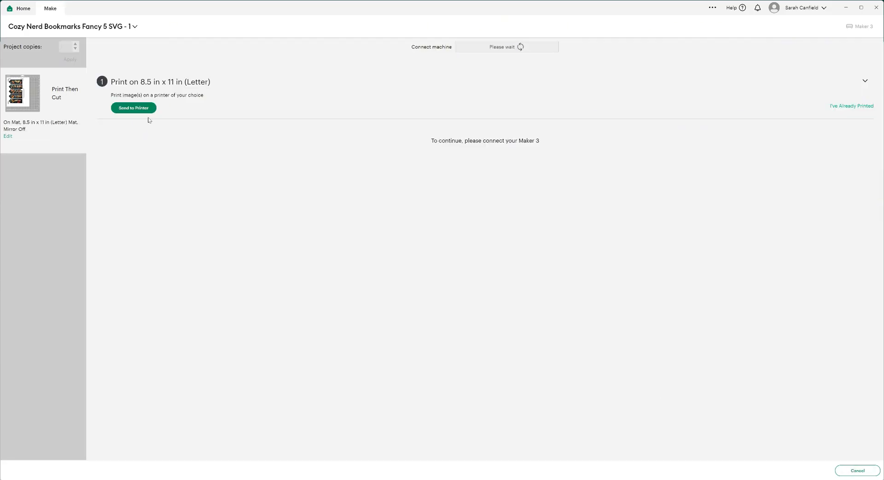
# Start sending the bookmark sheet to the printer and choose EPSON ET-8550 Series - Regular Ink in the print setup
pyautogui.click(136, 108)
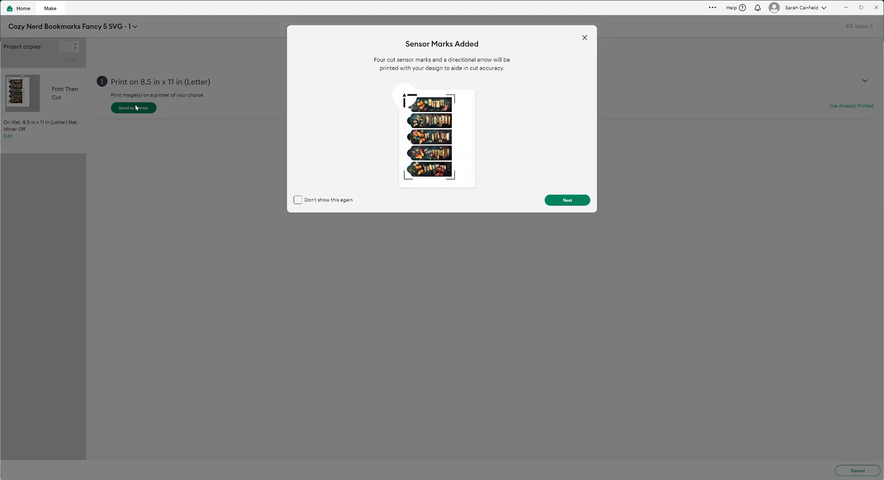
pyautogui.click(561, 200)
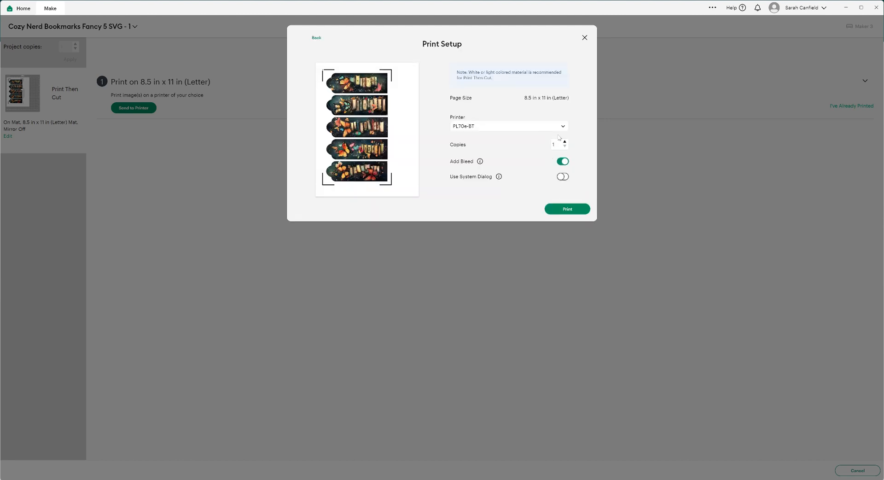
pyautogui.click(475, 126)
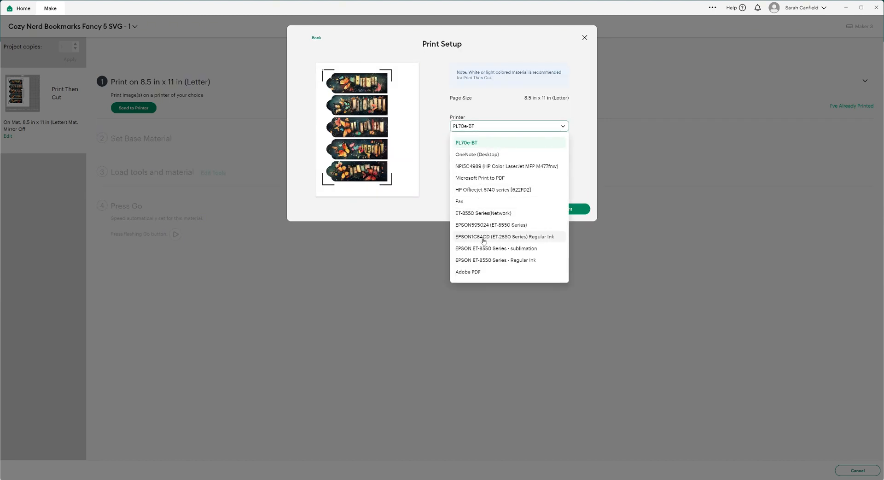
pyautogui.click(490, 260)
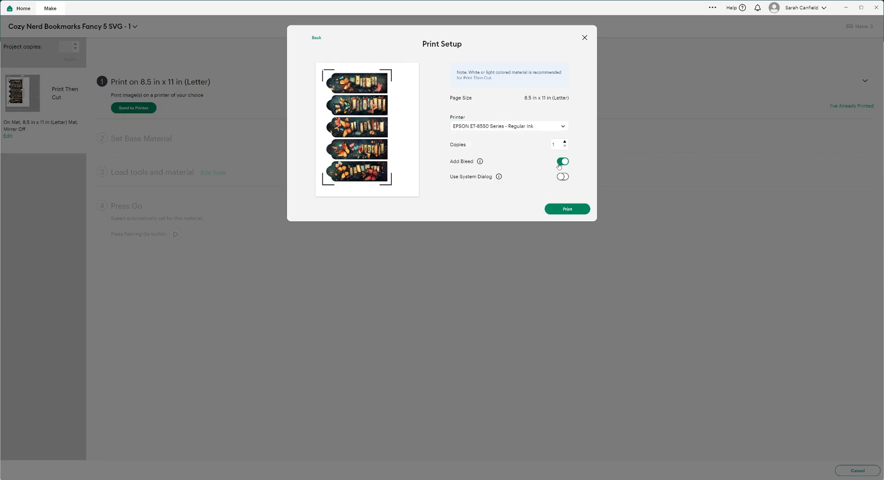
# Print the bookmark sheet through the system dialog on EPSON ET-8550 Series - Regular Ink, and complete the print quality verification
pyautogui.click(564, 177)
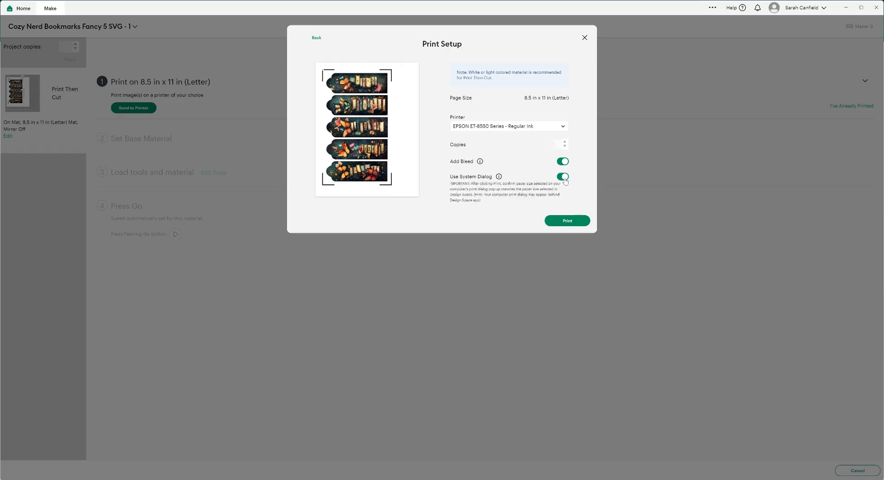
pyautogui.click(559, 223)
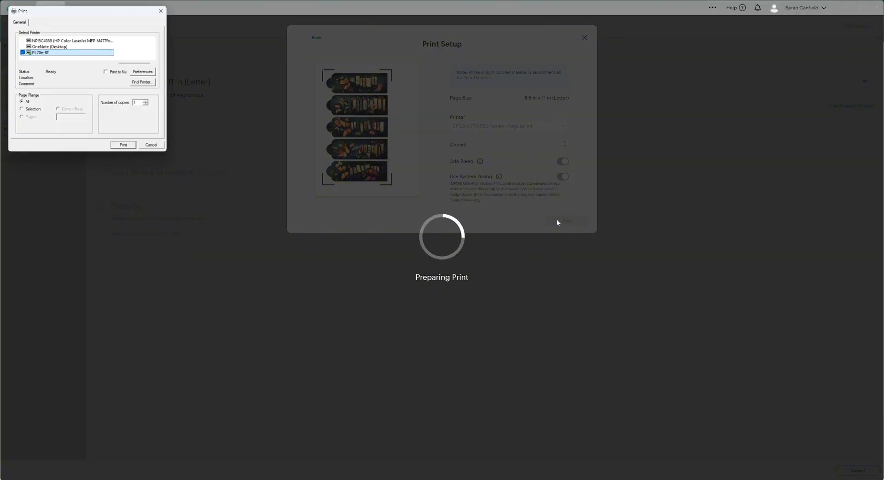
pyautogui.scroll(3, 60, 41)
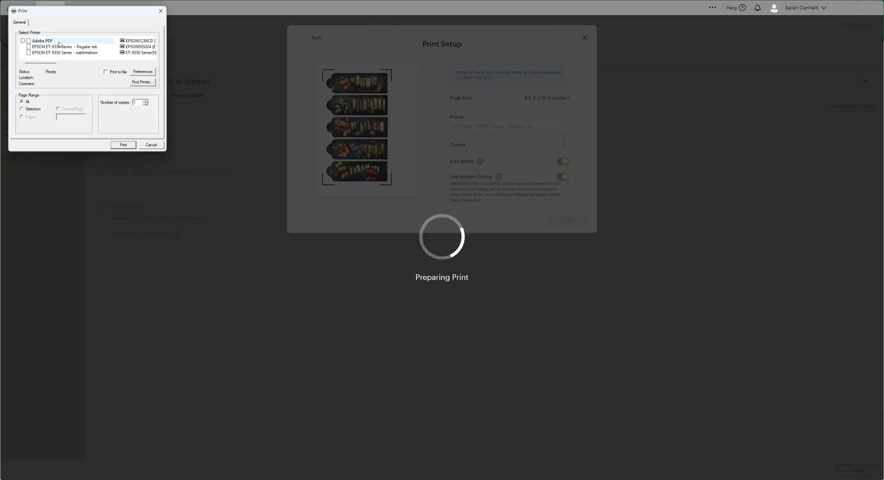
pyautogui.click(62, 46)
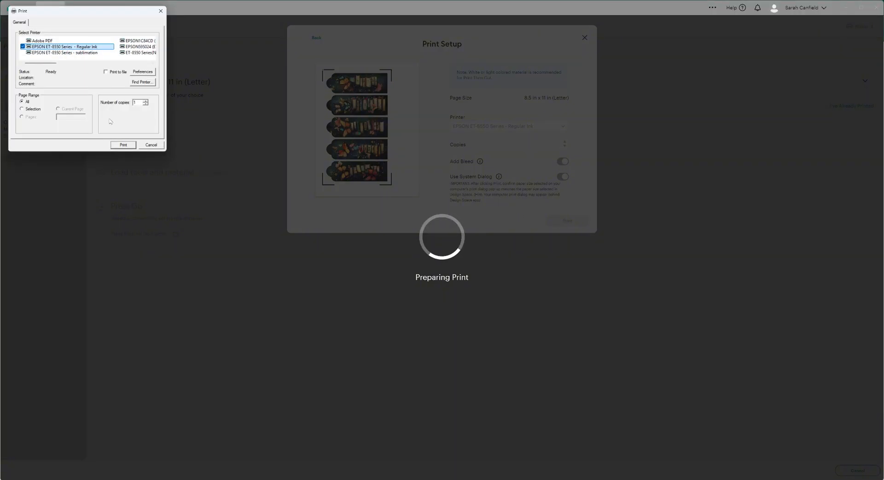
pyautogui.click(122, 145)
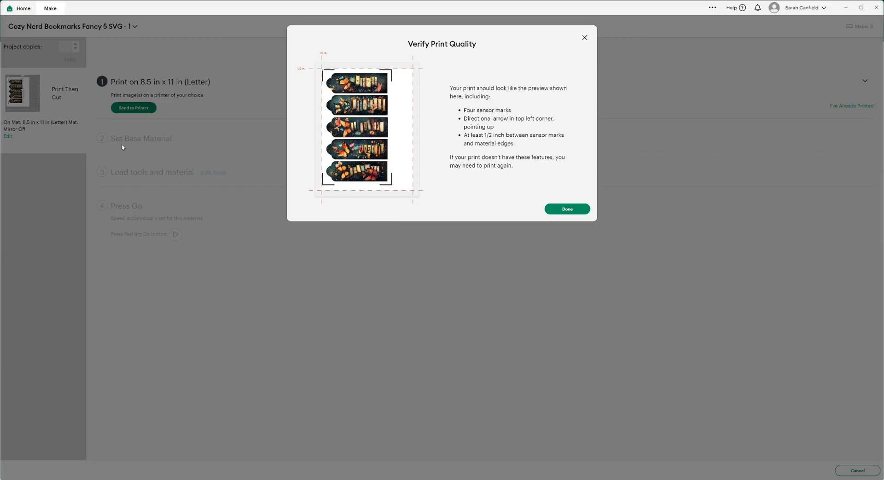
pyautogui.click(567, 209)
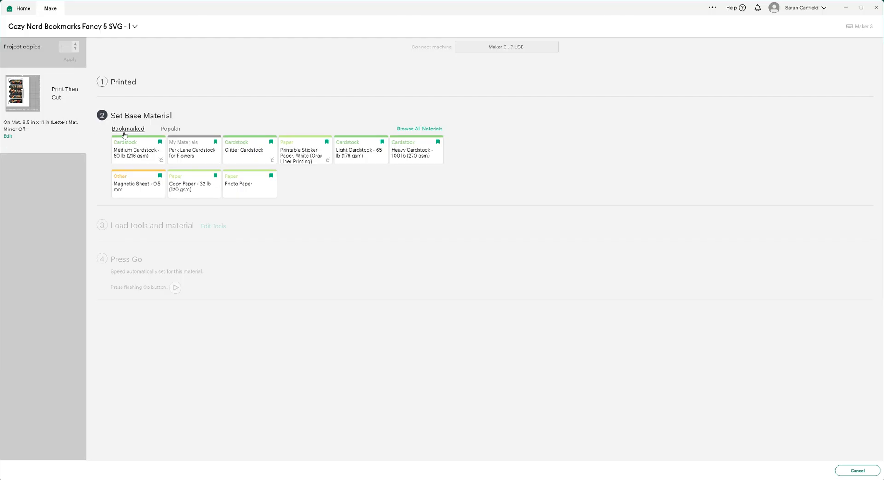
# Set the base material to Heavy Cardstock - 100 lb (270 gsm) and check the pressure options, keeping Default
pyautogui.click(424, 154)
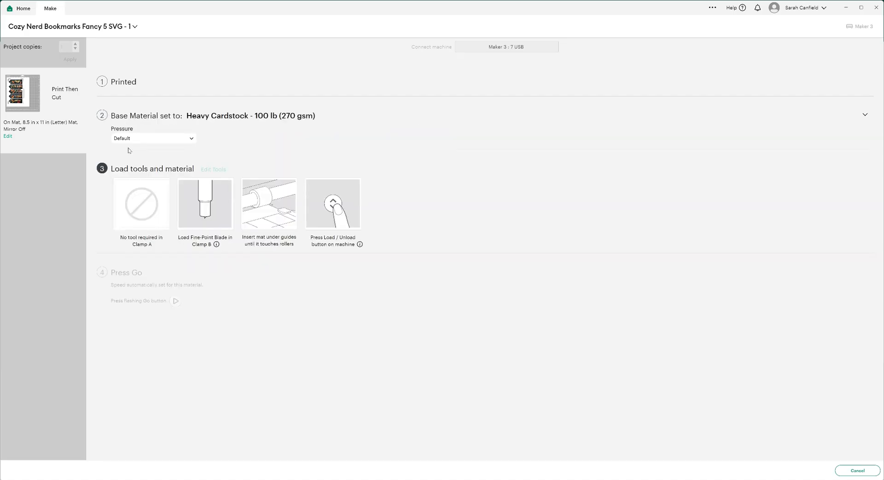
pyautogui.click(134, 140)
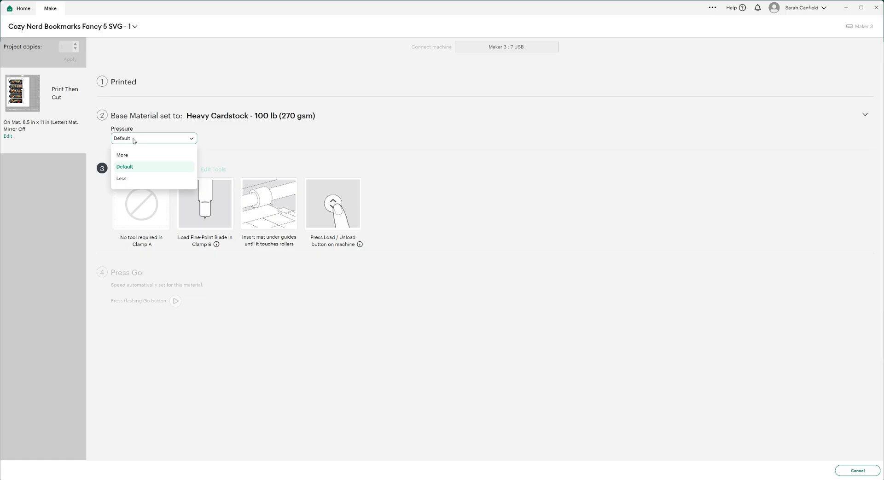
pyautogui.click(134, 141)
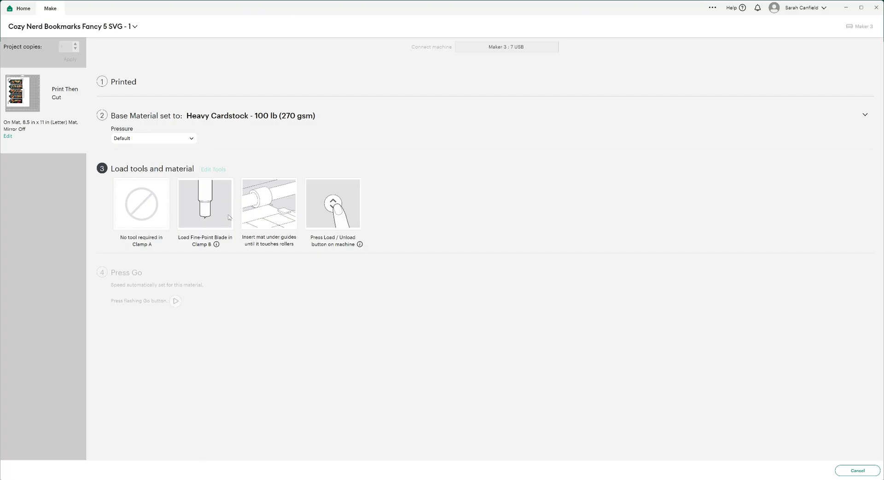
# Cancel the cut and leave the mat preview to return to the canvas
pyautogui.click(849, 475)
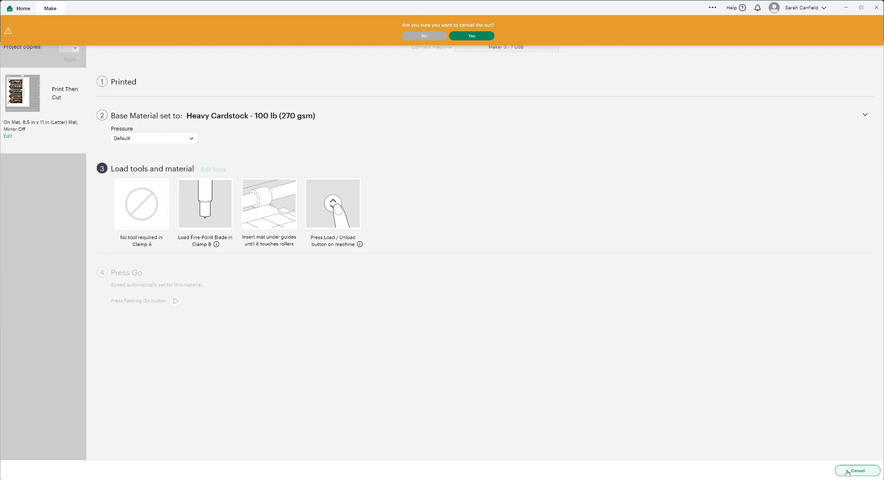
pyautogui.click(472, 35)
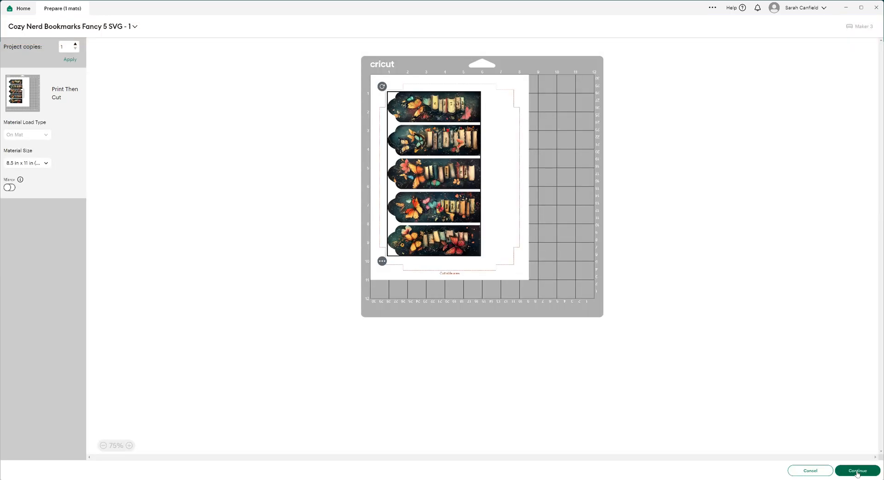
pyautogui.click(823, 472)
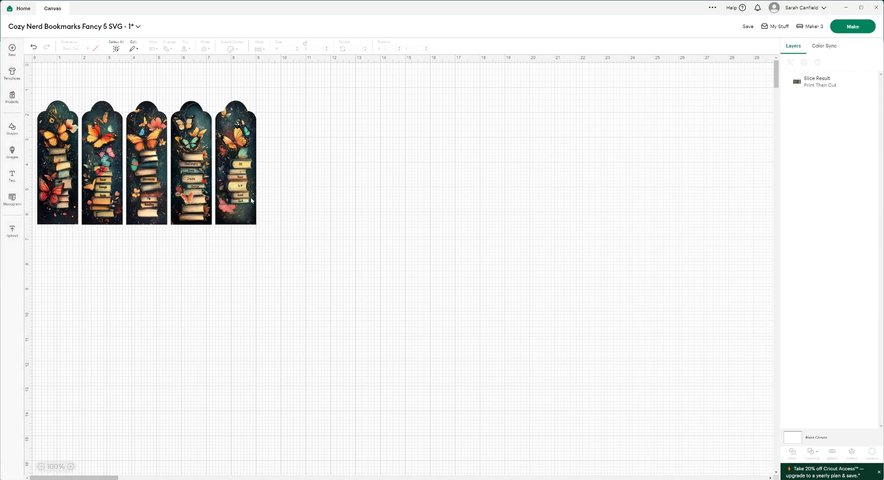